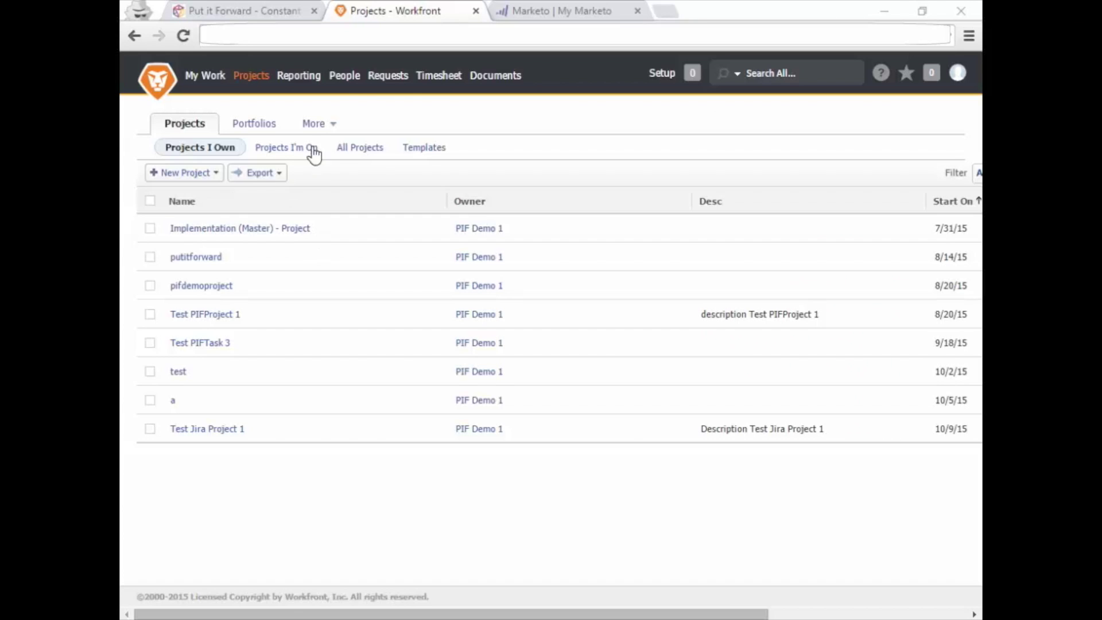
# - Open Workfront's People list of team members
pyautogui.click(346, 75)
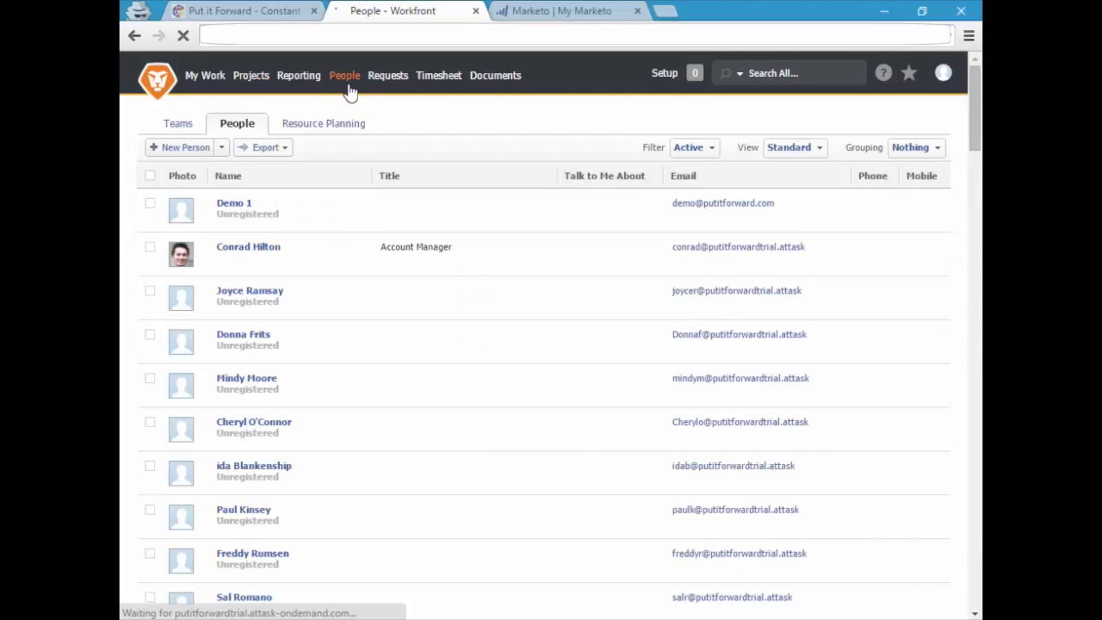
# - Add Pif1 Demo1 to Workfront with an email address and Executive access
pyautogui.click(185, 148)
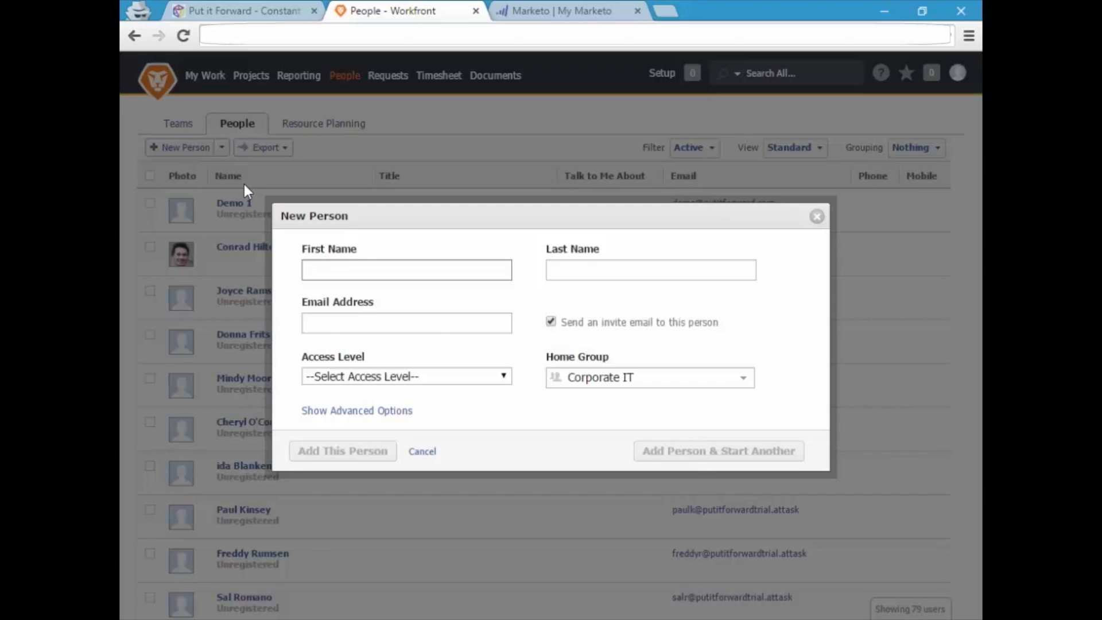
pyautogui.write('Pif1')
pyautogui.click(576, 270)
pyautogui.write('Demo1')
pyautogui.press('Tab')
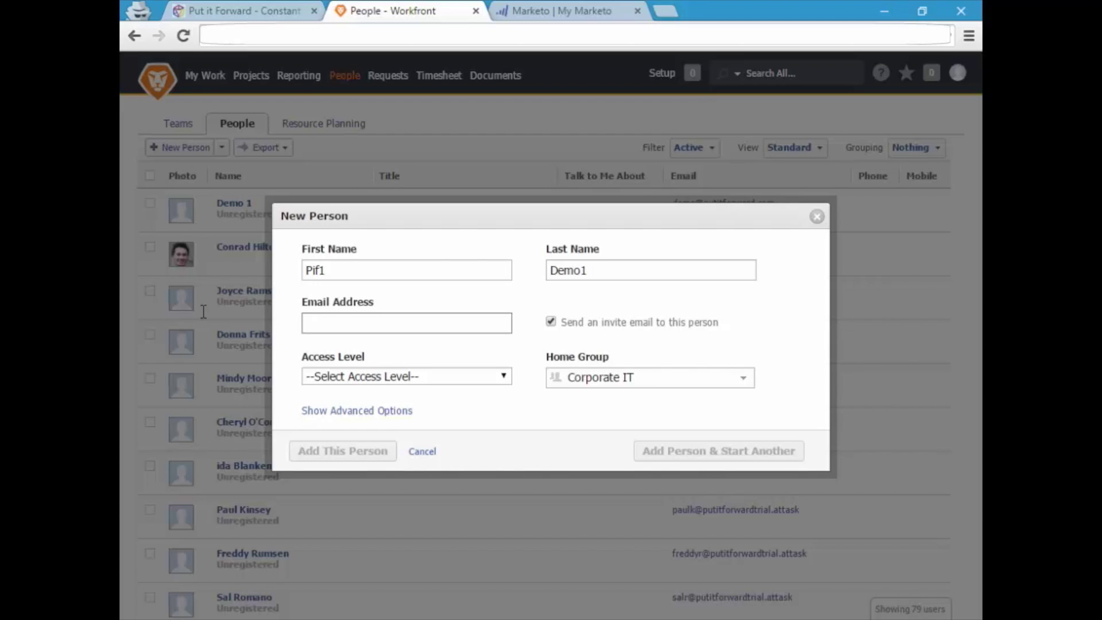
pyautogui.click(381, 377)
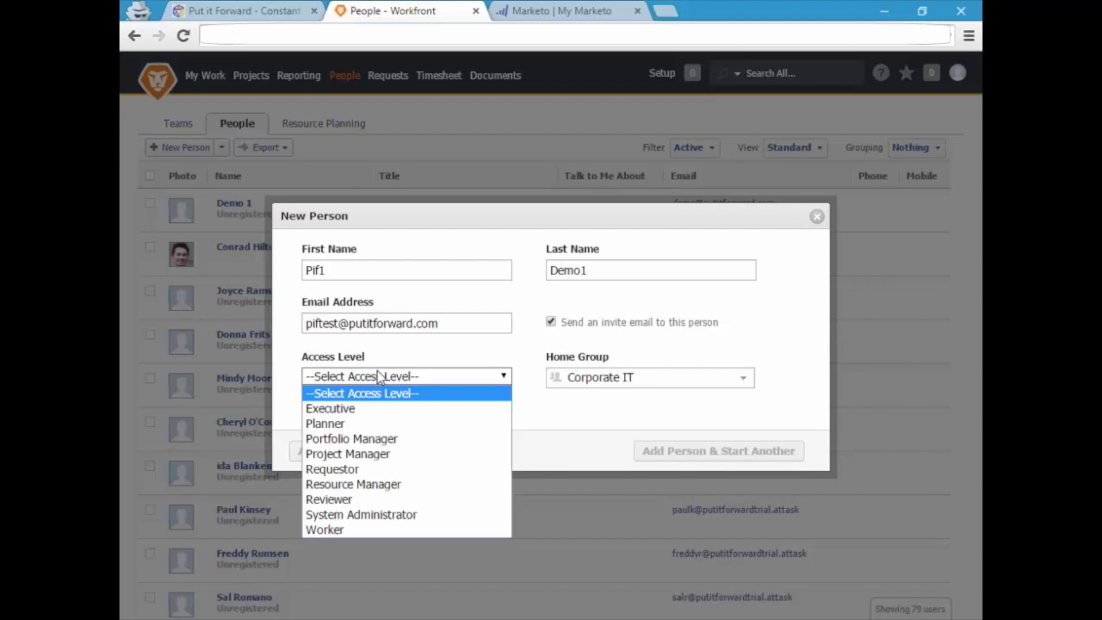
pyautogui.click(359, 409)
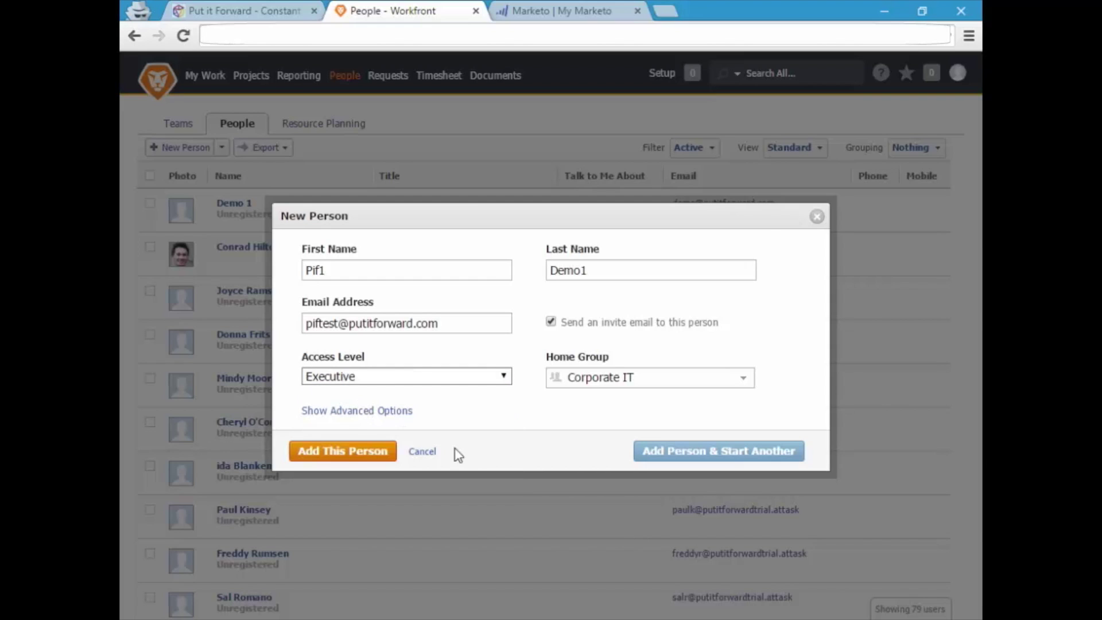
pyautogui.click(342, 451)
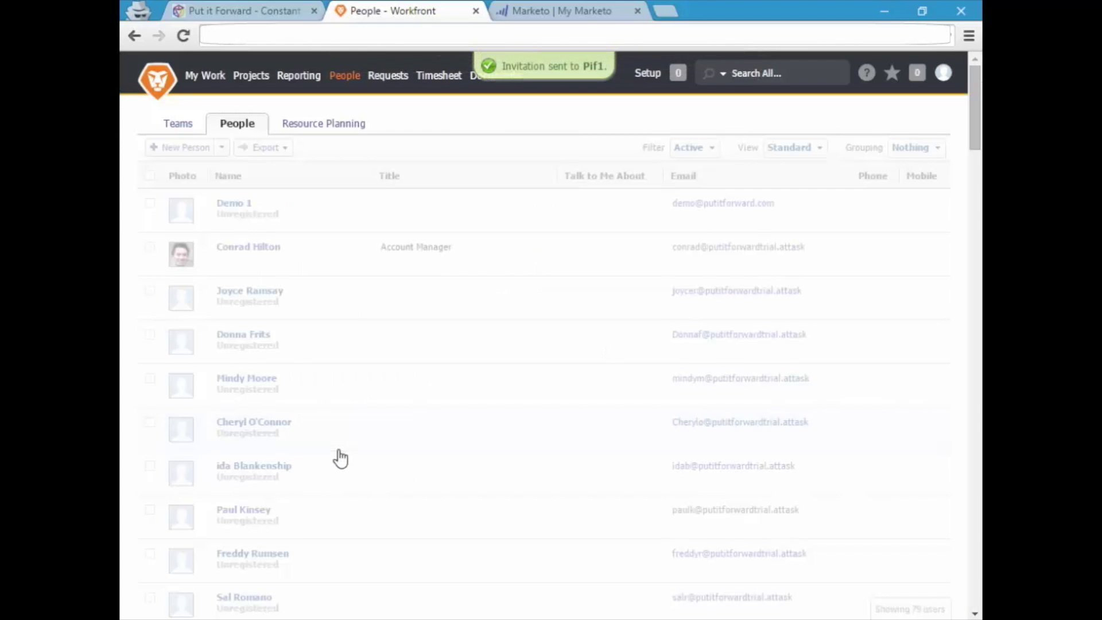
# - In Marketo's Lead Database, show the individual leads of the All Leads smart list
pyautogui.click(540, 12)
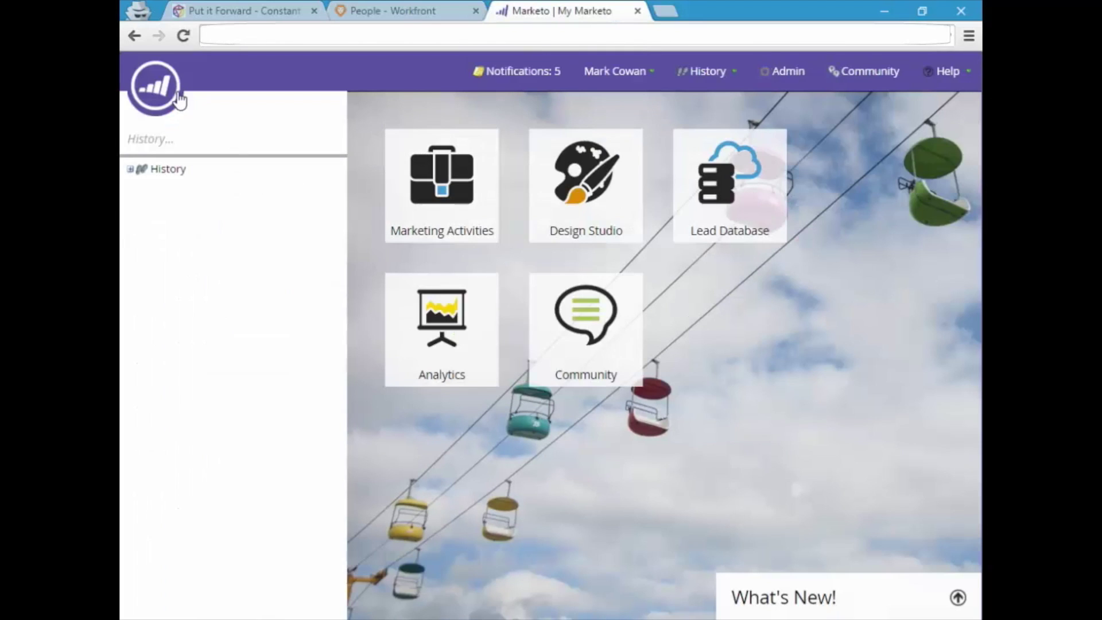
pyautogui.click(155, 86)
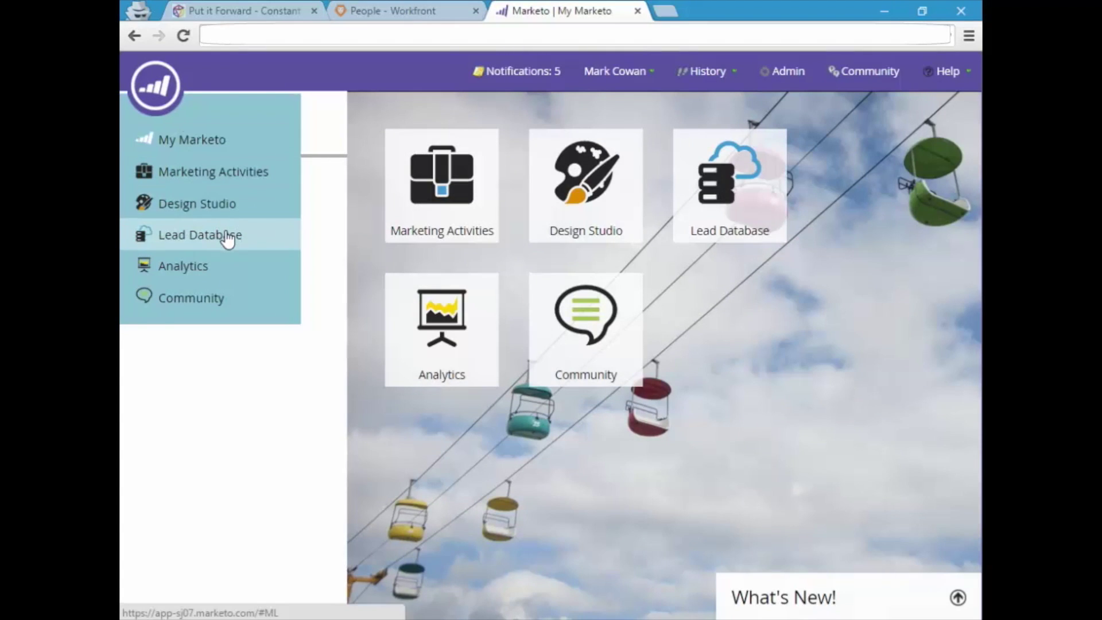
pyautogui.click(201, 234)
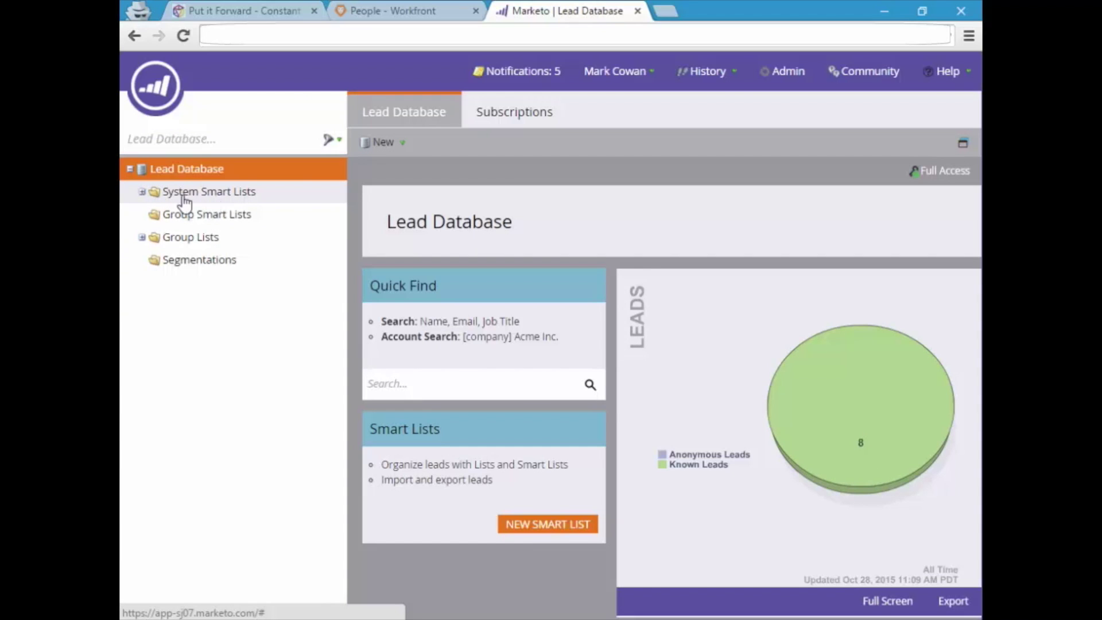
pyautogui.click(143, 191)
pyautogui.click(197, 214)
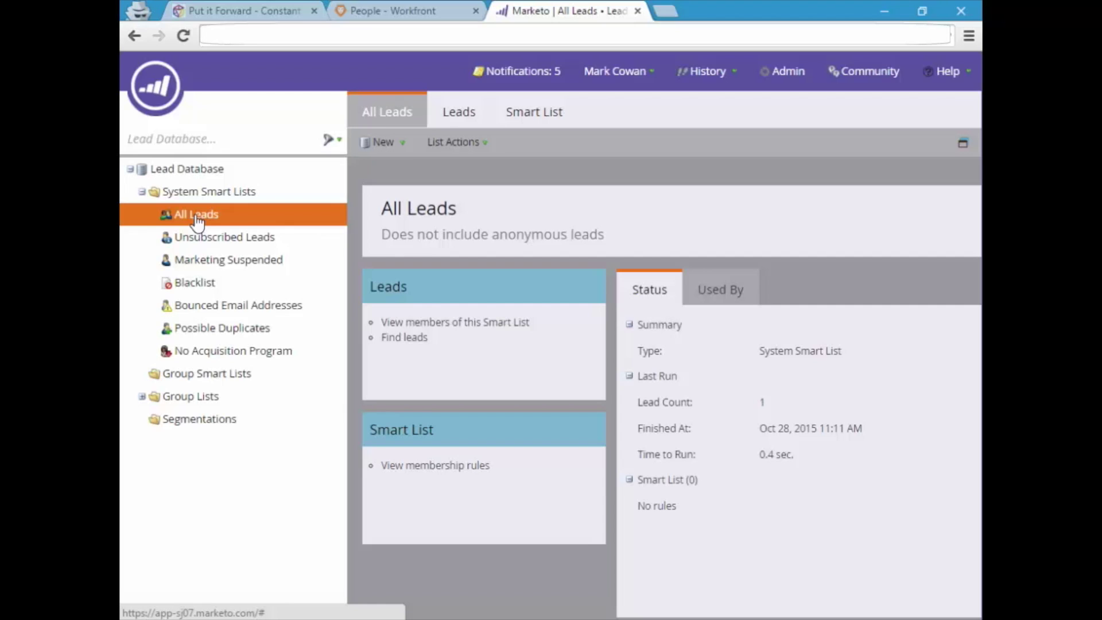
pyautogui.click(457, 112)
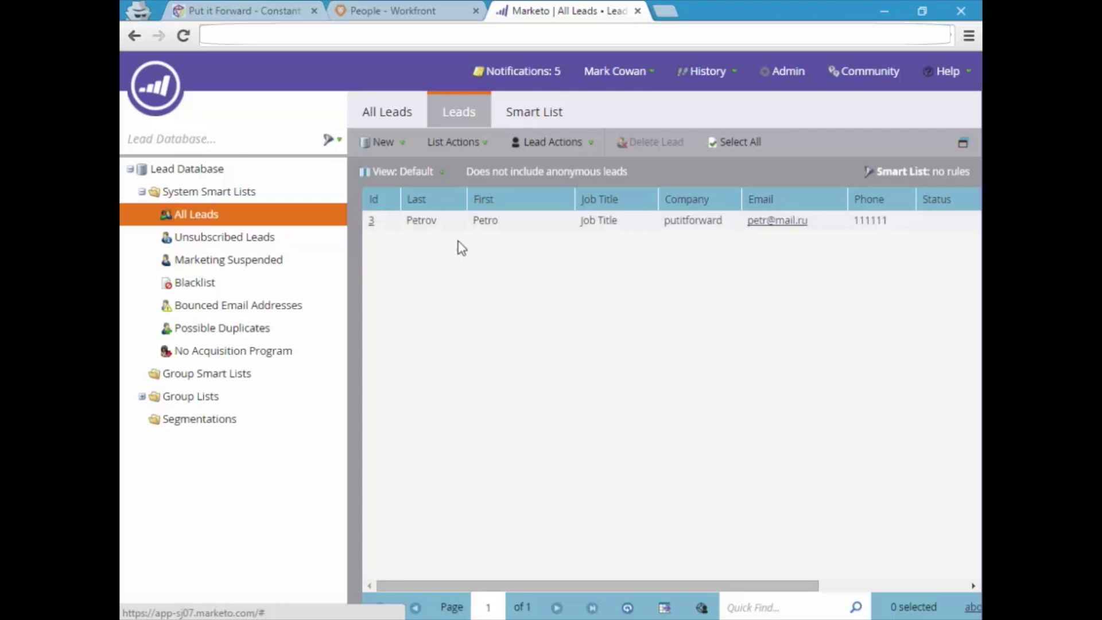
# - Create, name and save a new connection in Put It Forward
pyautogui.click(241, 10)
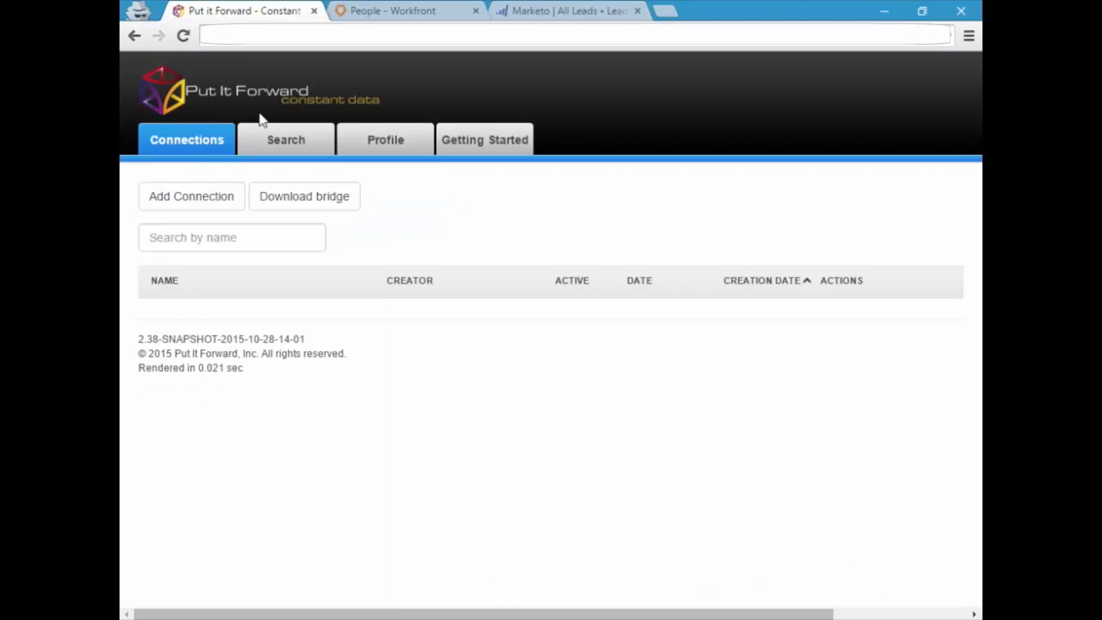
pyautogui.click(191, 195)
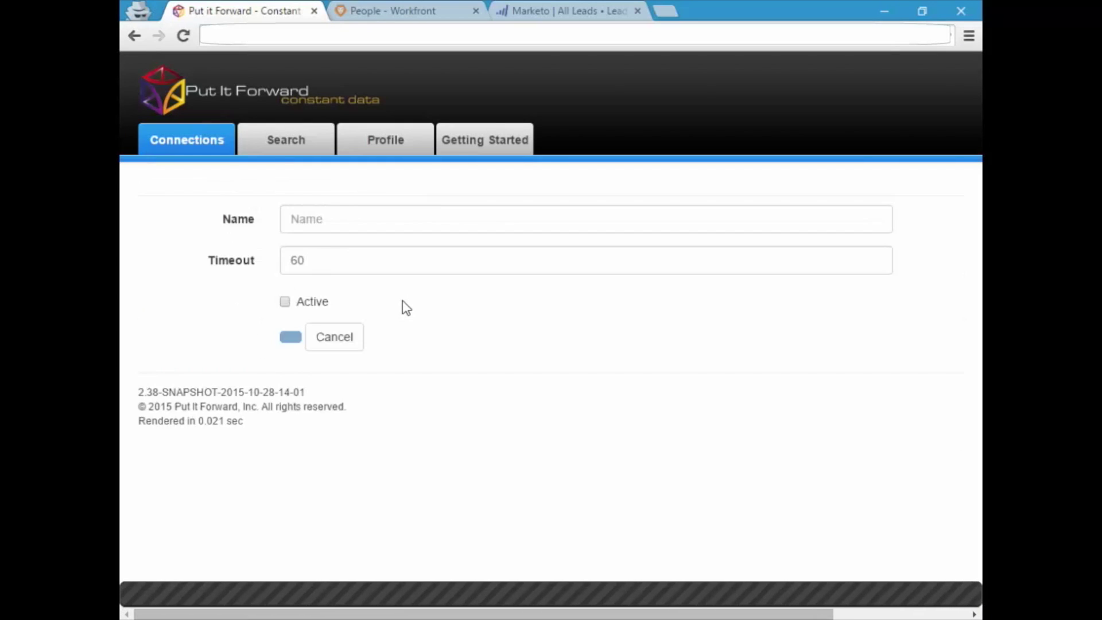
pyautogui.click(398, 251)
pyautogui.write('Integration between Workfront and Marketo')
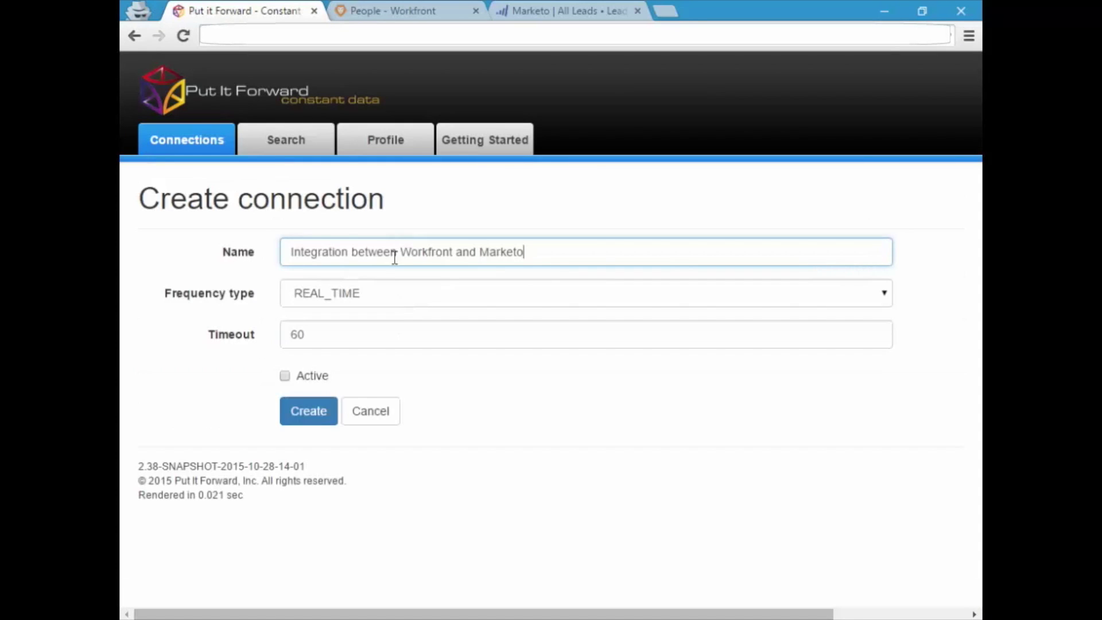
pyautogui.click(308, 410)
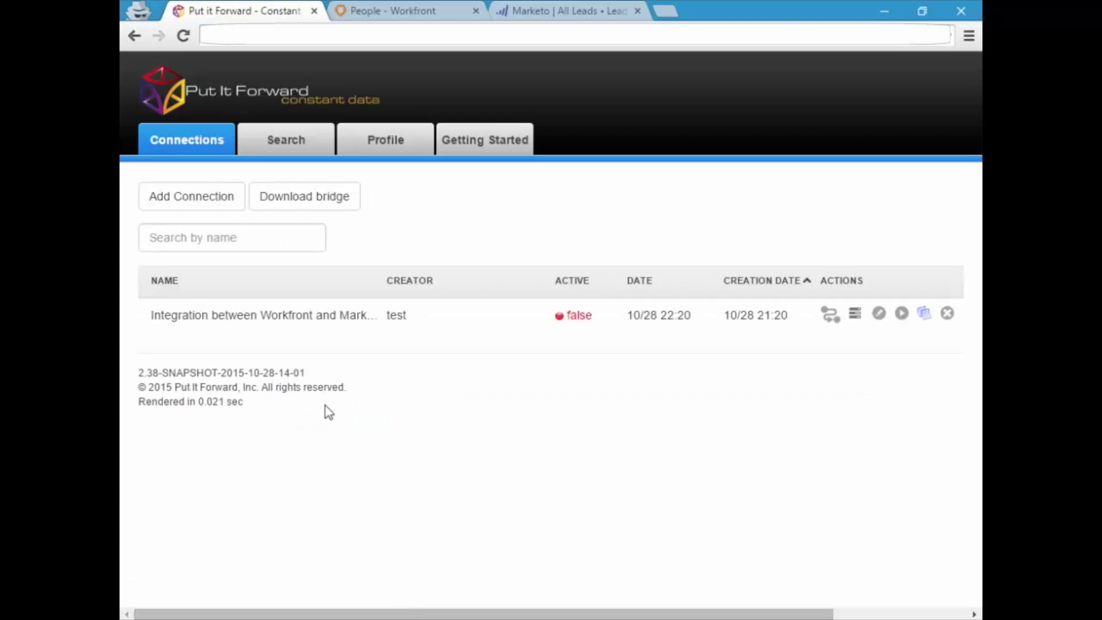
# - Make Workfront the connection's source and enter its domain, login and password
pyautogui.click(834, 316)
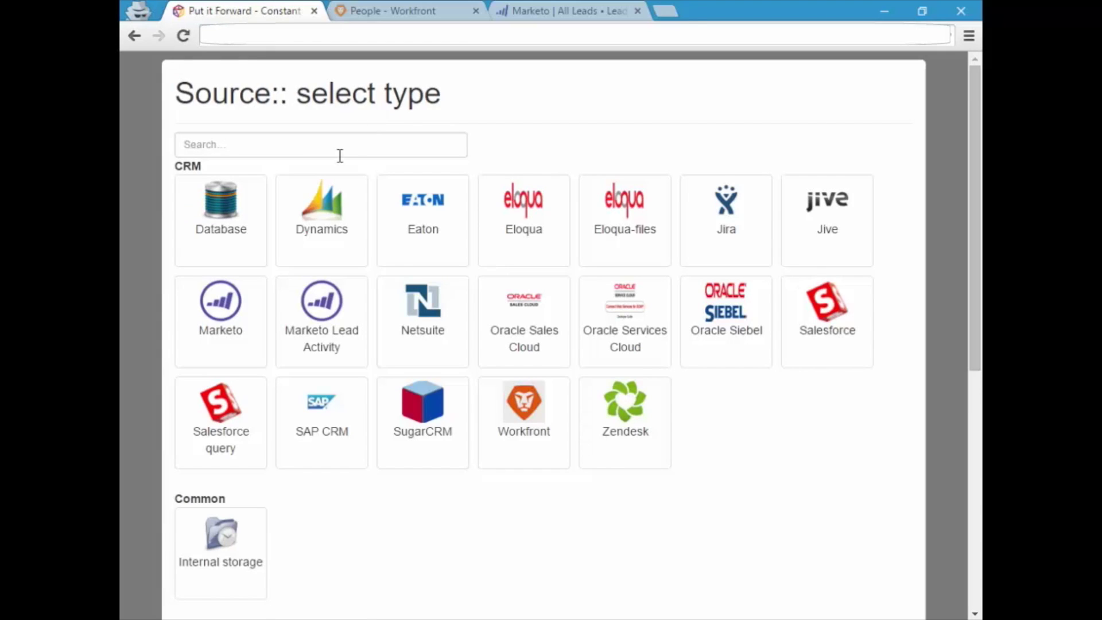
pyautogui.scroll(-2, 370, 207)
pyautogui.click(519, 334)
pyautogui.scroll(-5, 521, 335)
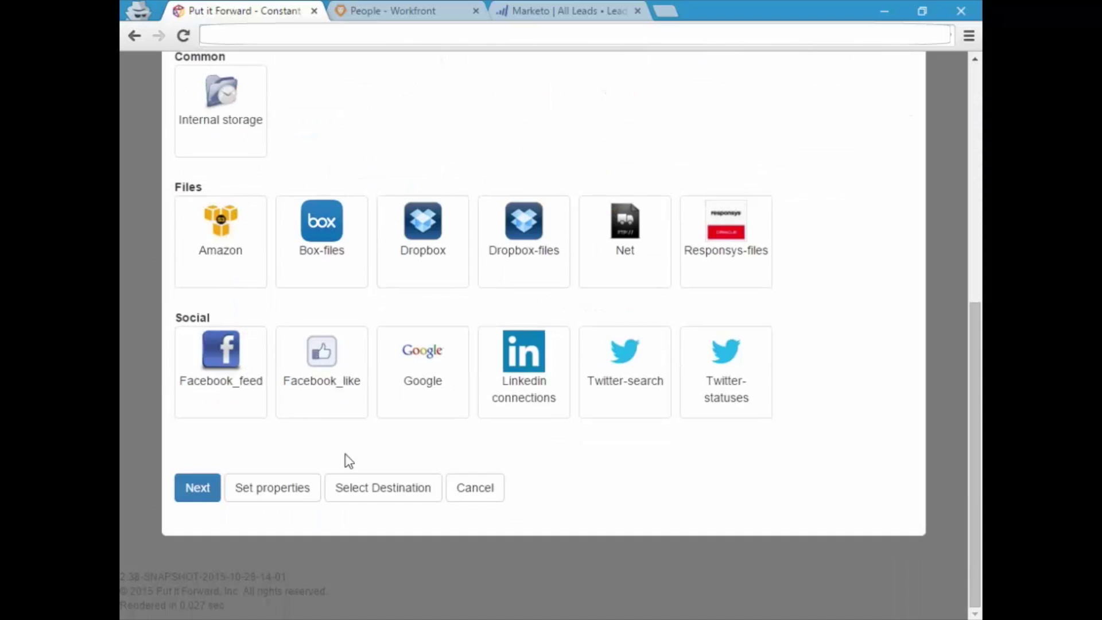
pyautogui.click(194, 487)
pyautogui.click(358, 155)
pyautogui.write('putitforwardtrial.attask-ondemand.com')
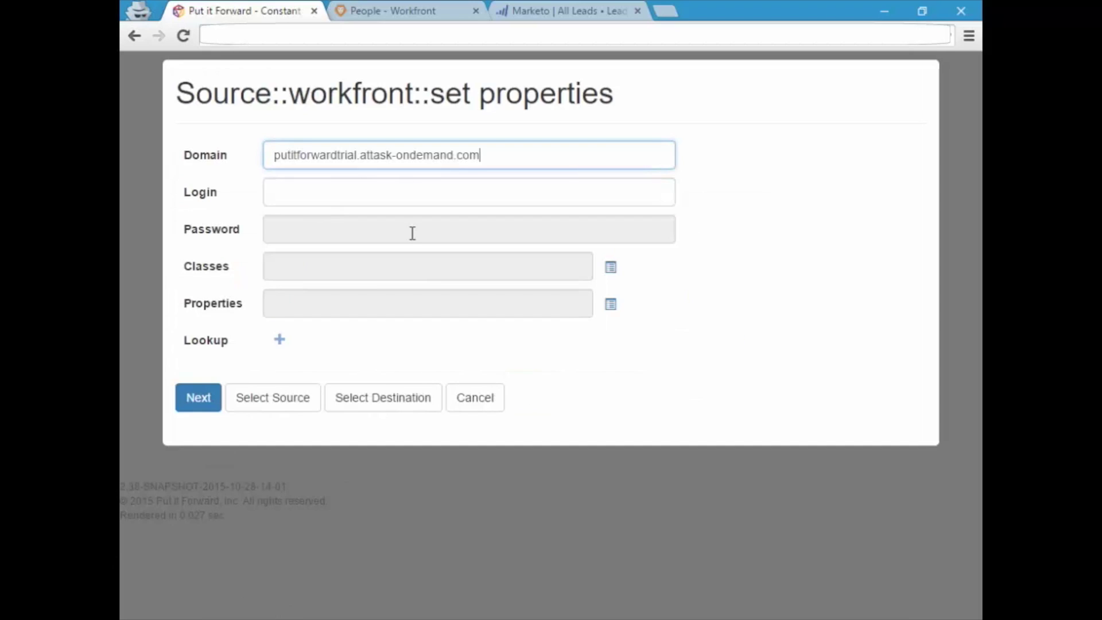
pyautogui.press('Tab')
pyautogui.press('Tab')
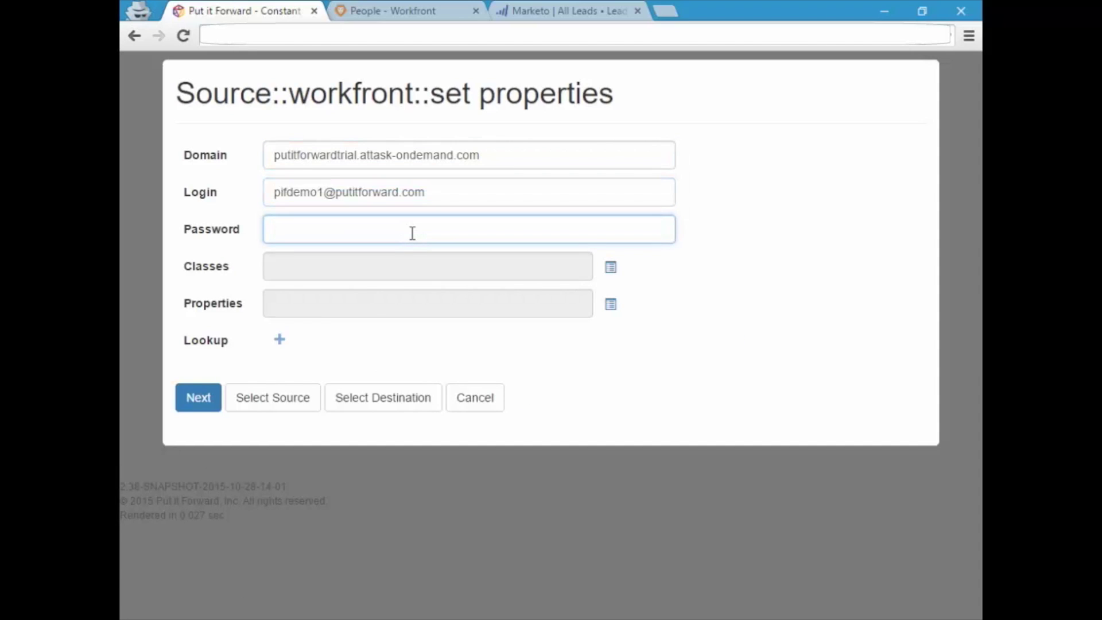
pyautogui.hotkey('ctrl', 'v')
# - Set the Workfront source class to User
pyautogui.click(611, 268)
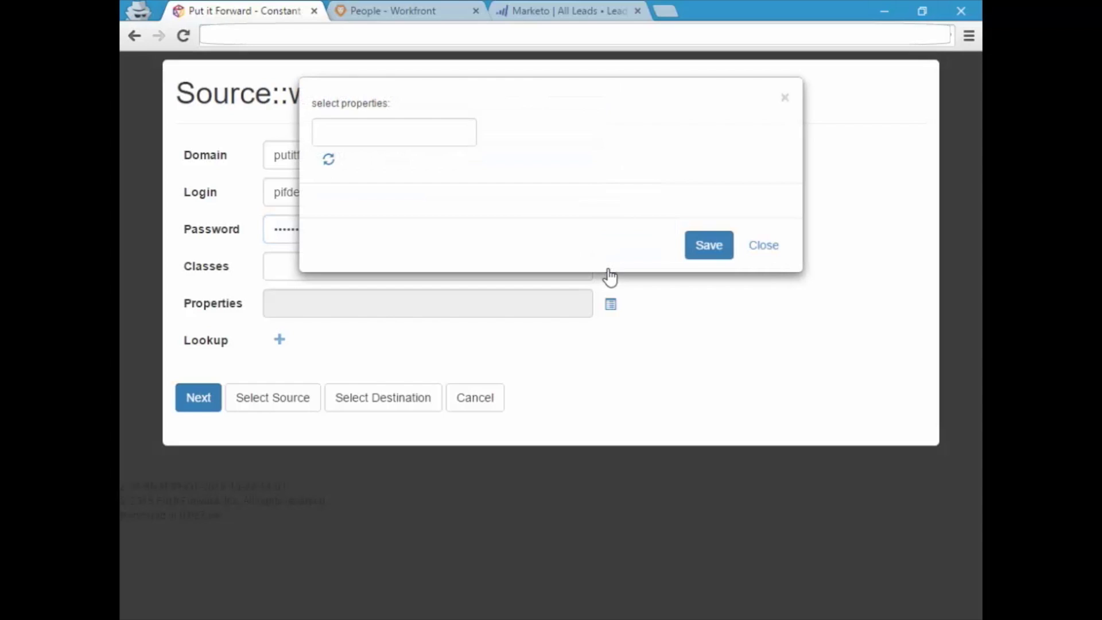
pyautogui.click(440, 134)
pyautogui.write('us')
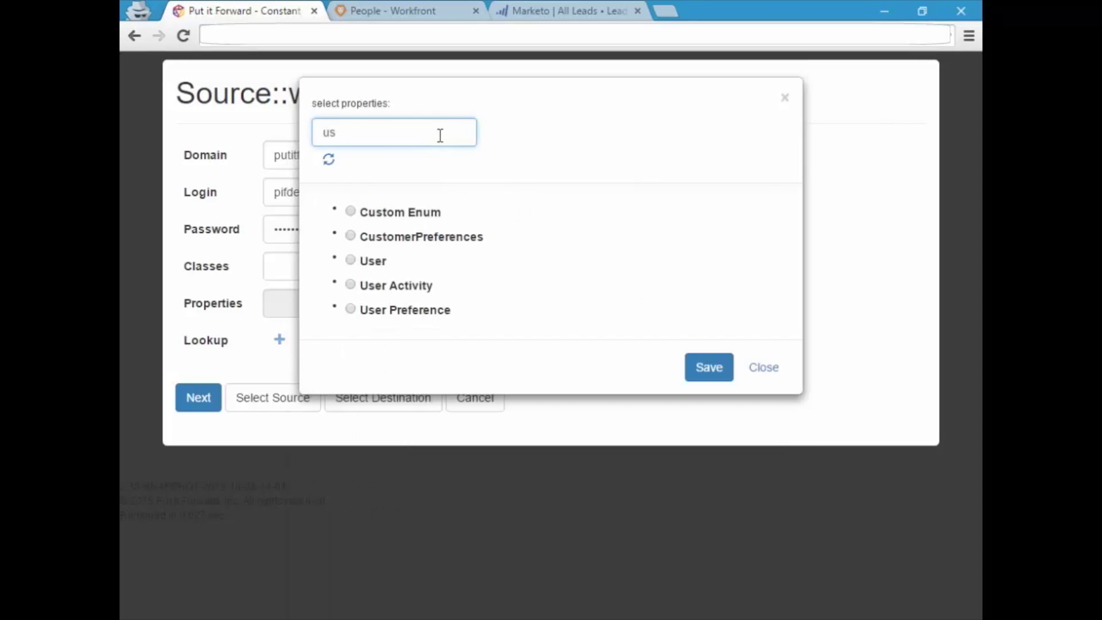
pyautogui.click(350, 260)
pyautogui.click(708, 366)
# - Choose the First Name, Last Name and Email Address properties for the Workfront source
pyautogui.click(611, 304)
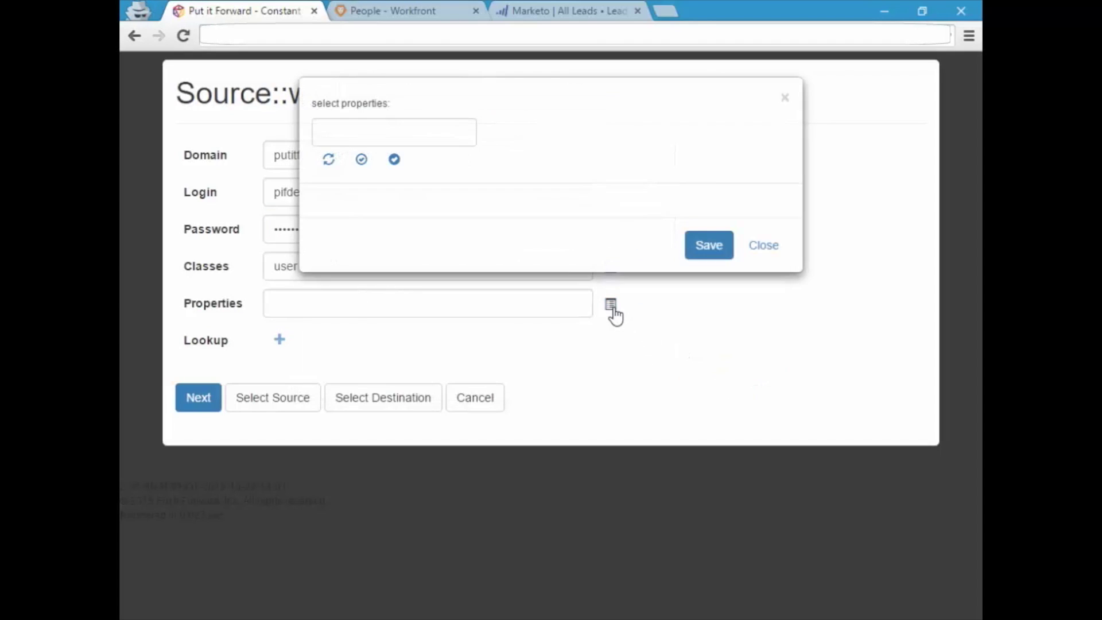
pyautogui.click(425, 138)
pyautogui.write('fi')
pyautogui.click(351, 212)
pyautogui.press('BackSpace')
pyautogui.press('BackSpace')
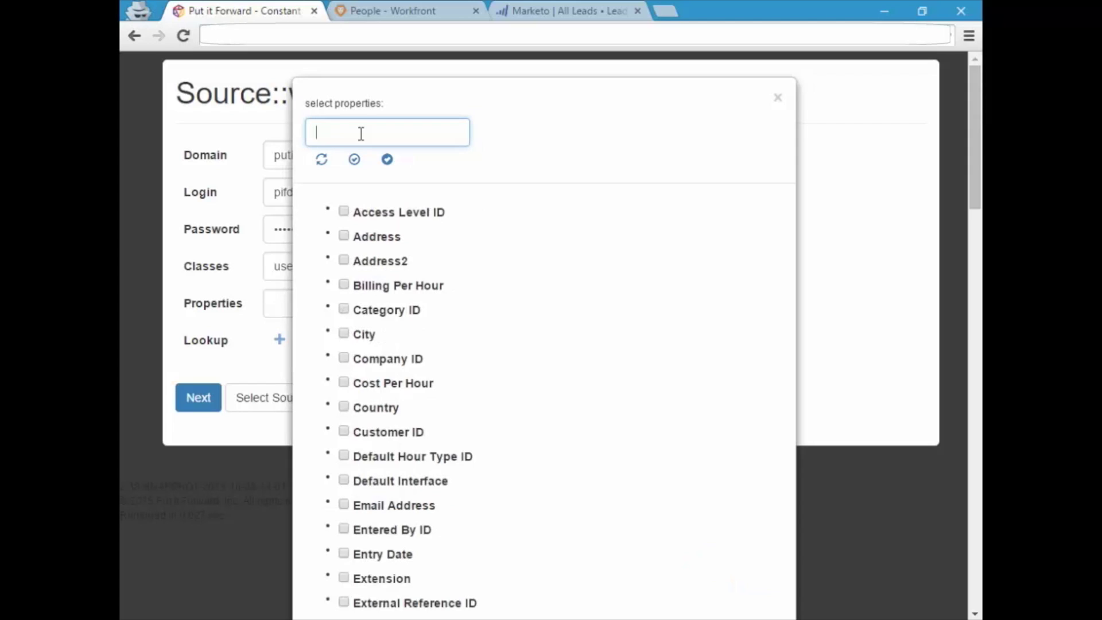
pyautogui.write('las')
pyautogui.click(343, 260)
pyautogui.press('BackSpace')
pyautogui.press('BackSpace')
pyautogui.press('BackSpace')
pyautogui.write('l')
pyautogui.press('BackSpace')
pyautogui.write('ema')
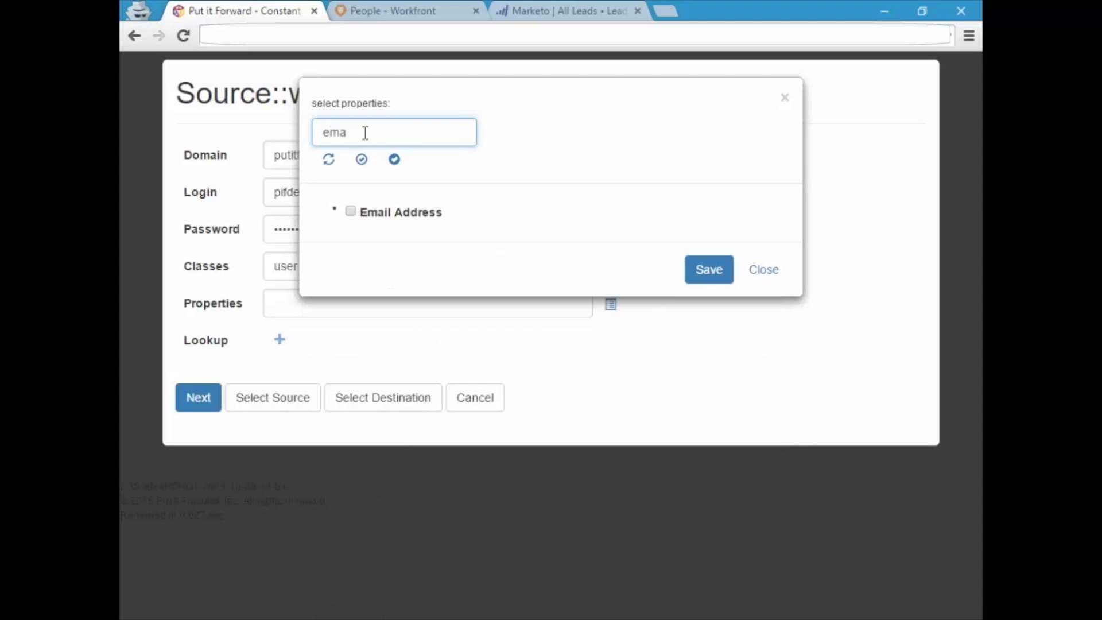
pyautogui.click(350, 212)
pyautogui.click(707, 270)
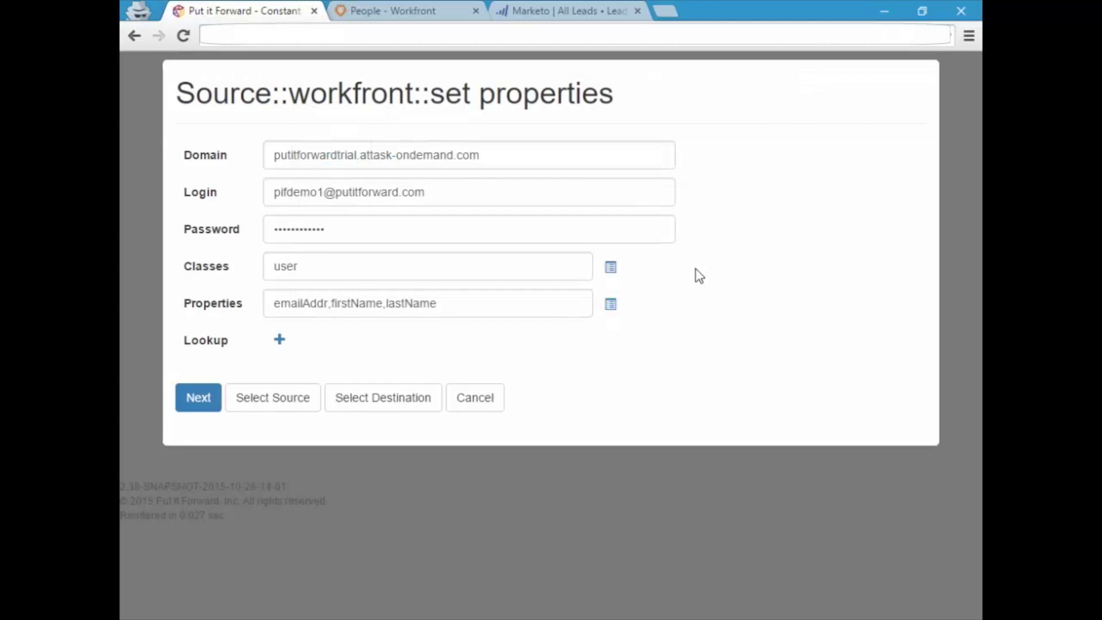
# - Make Marketo the destination and enter its domain, client id and client secret
pyautogui.click(198, 397)
pyautogui.click(403, 434)
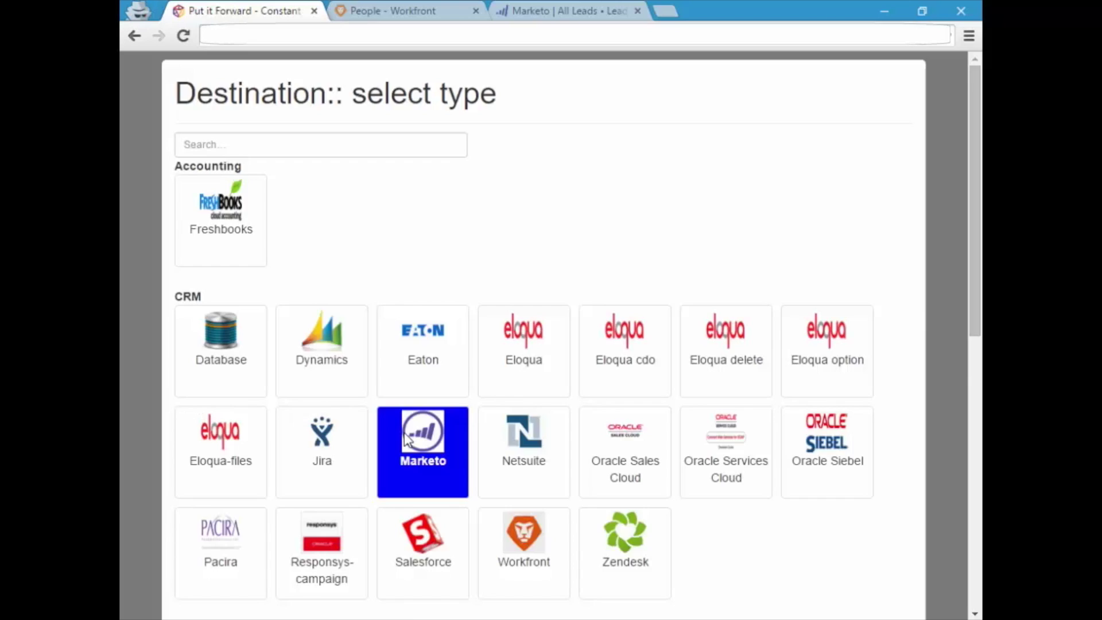
pyautogui.scroll(-6, 404, 433)
pyautogui.click(190, 558)
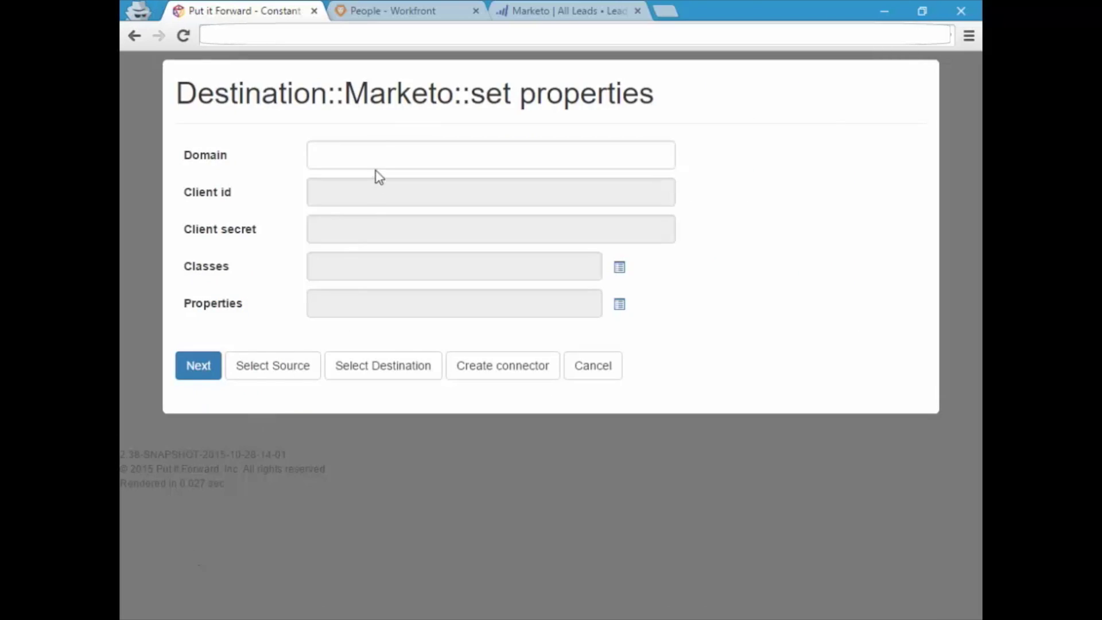
pyautogui.click(386, 152)
pyautogui.press('Tab')
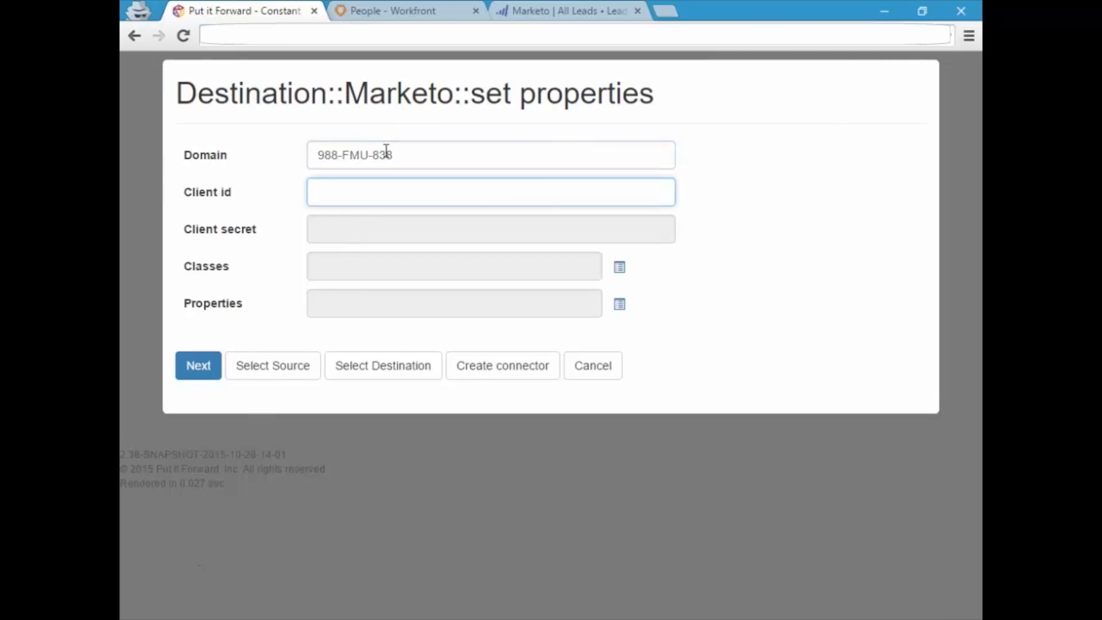
pyautogui.press('Tab')
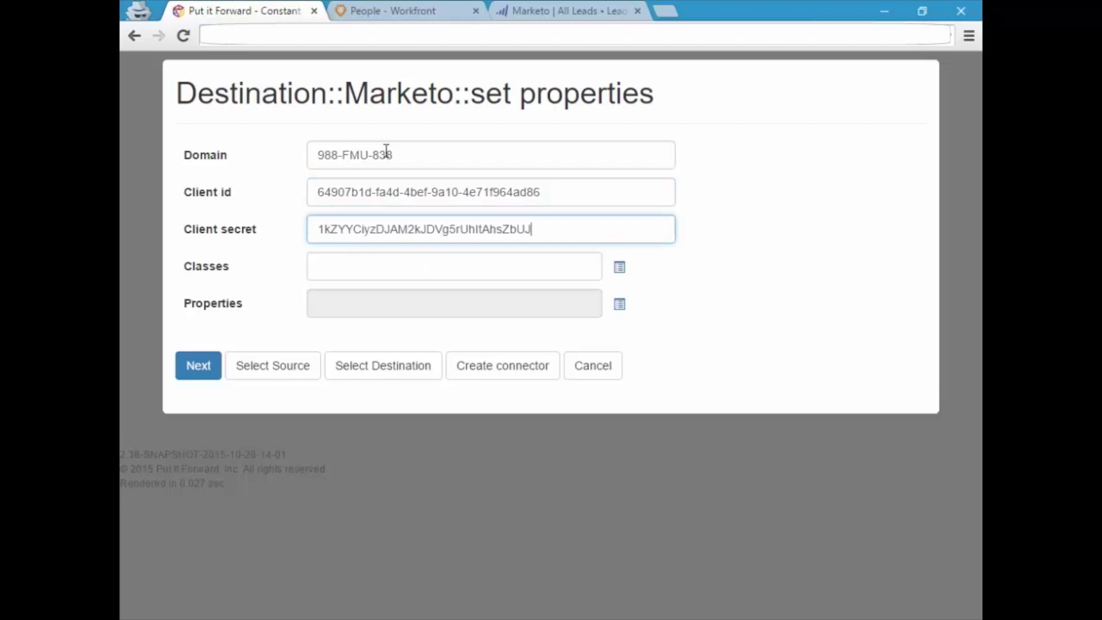
pyautogui.press('Tab')
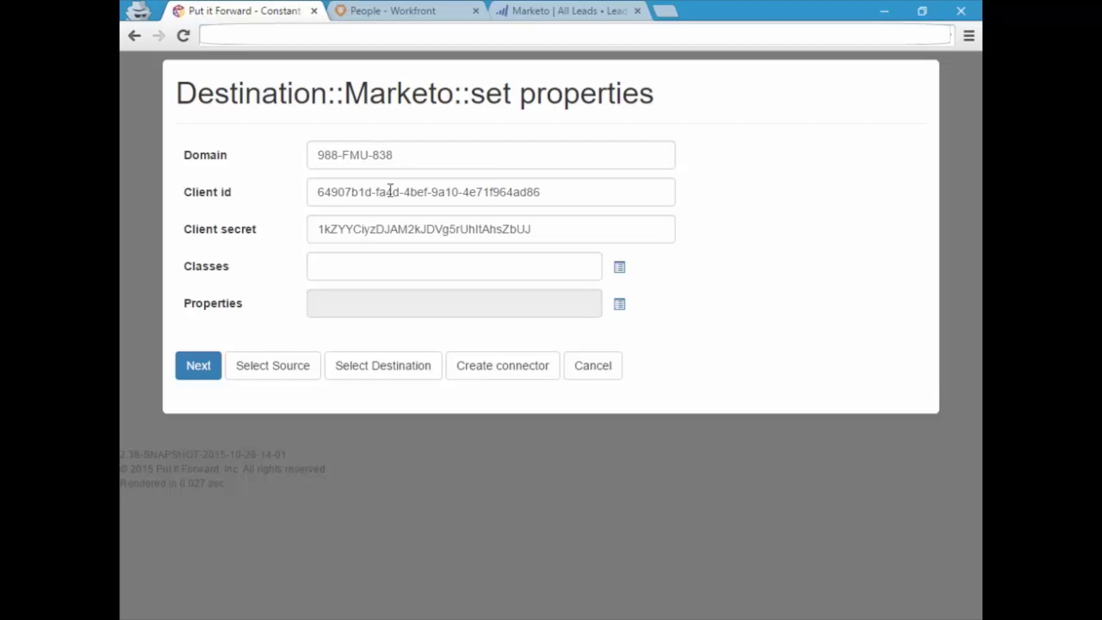
# - Set the Marketo destination class to Lead with firstName, lastName and email fields
pyautogui.click(392, 272)
pyautogui.click(351, 212)
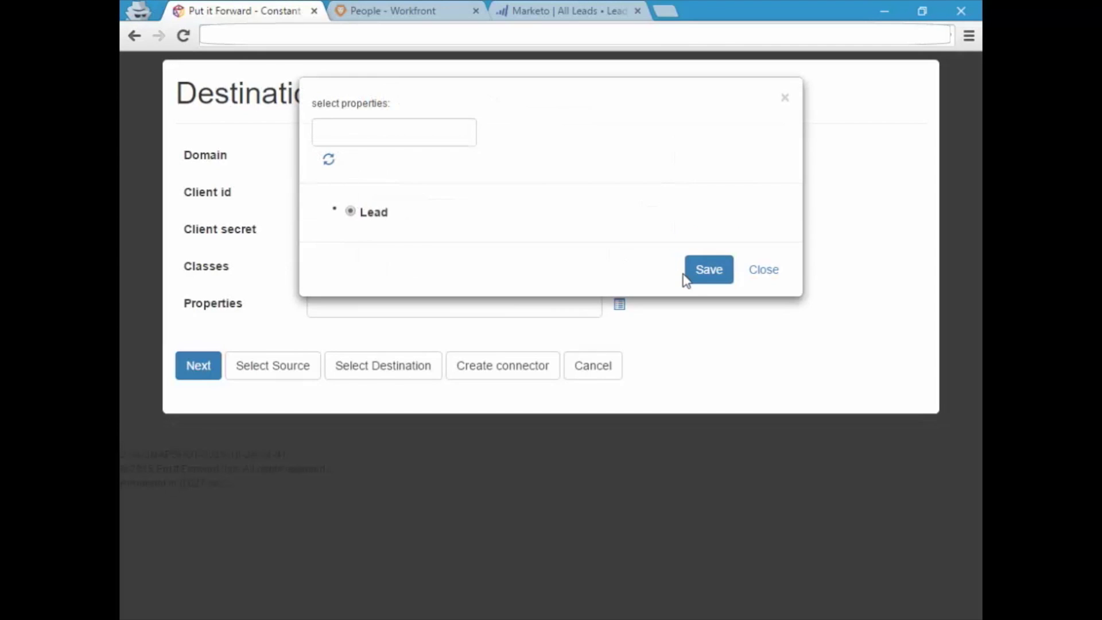
pyautogui.click(708, 269)
pyautogui.click(550, 301)
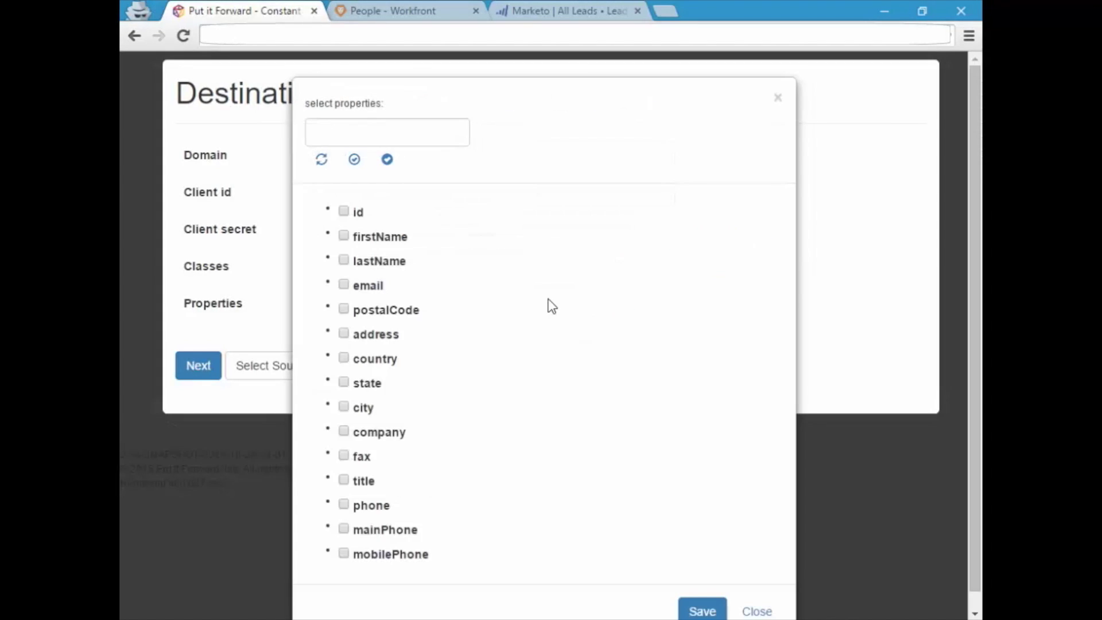
pyautogui.click(391, 240)
pyautogui.click(701, 611)
pyautogui.click(198, 365)
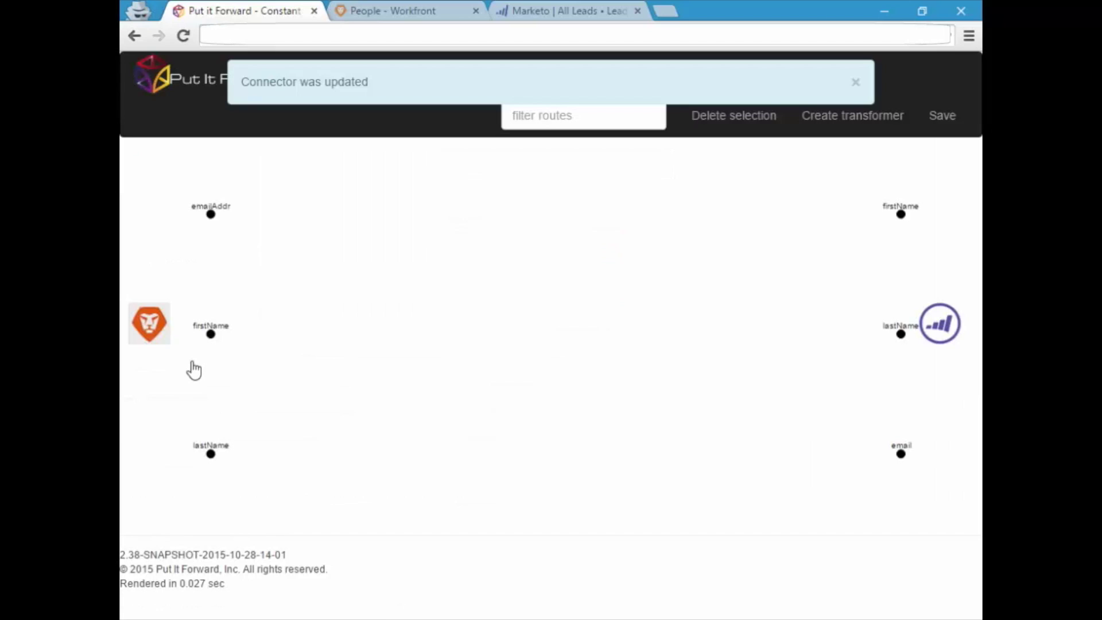
# - Map firstName, lastName and emailAddr to Marketo firstName, lastName and email, and save
pyautogui.click(216, 340)
pyautogui.click(900, 214)
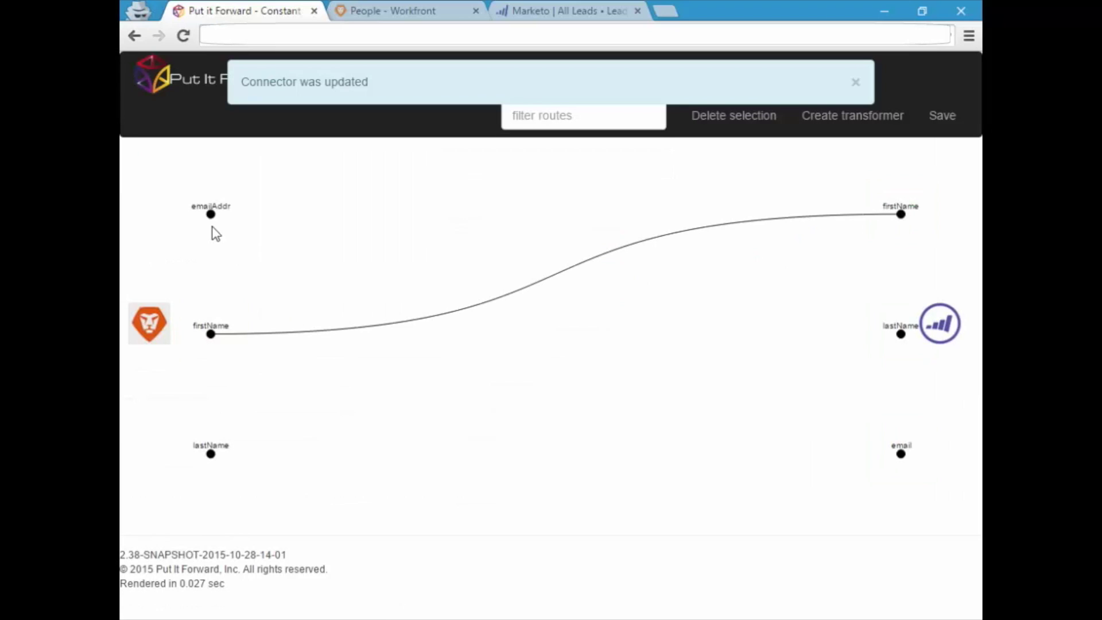
pyautogui.click(216, 448)
pyautogui.click(901, 335)
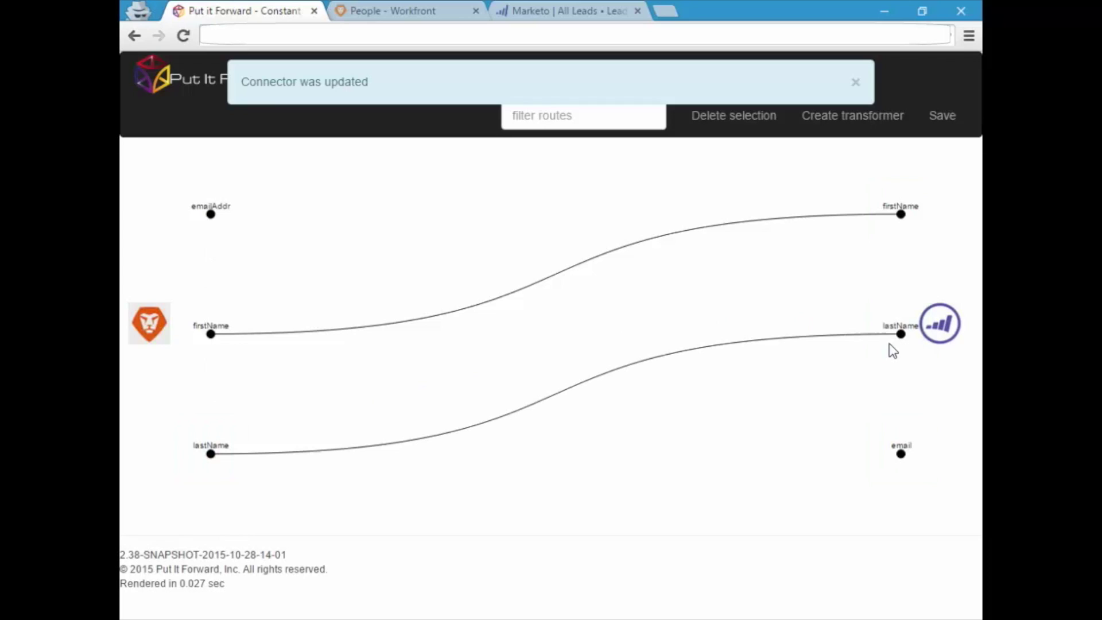
pyautogui.click(215, 220)
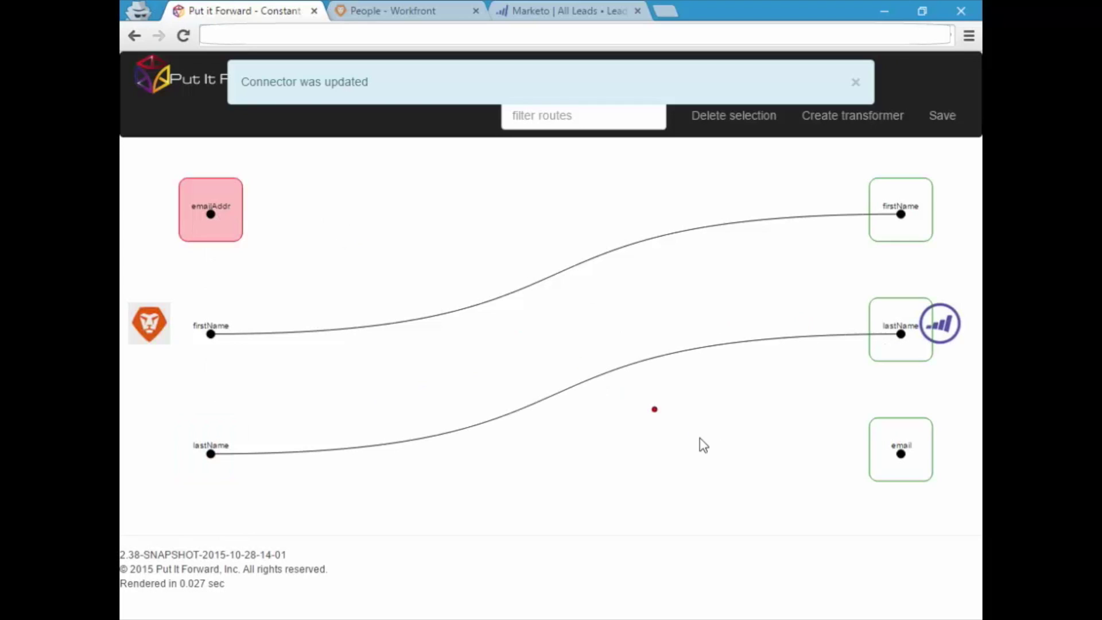
pyautogui.click(902, 468)
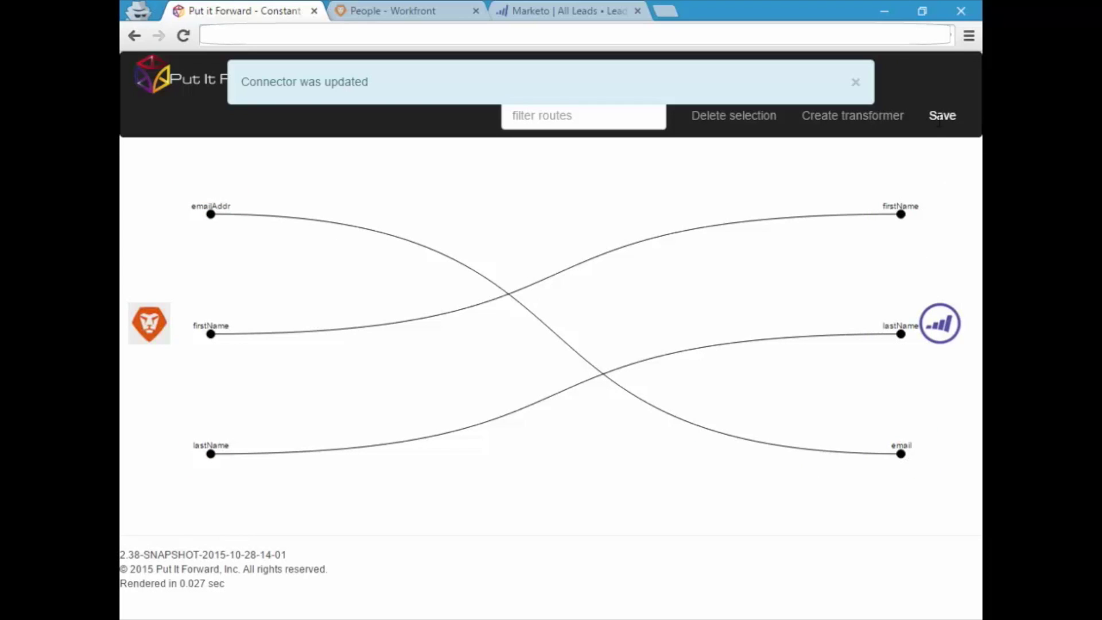
pyautogui.click(941, 116)
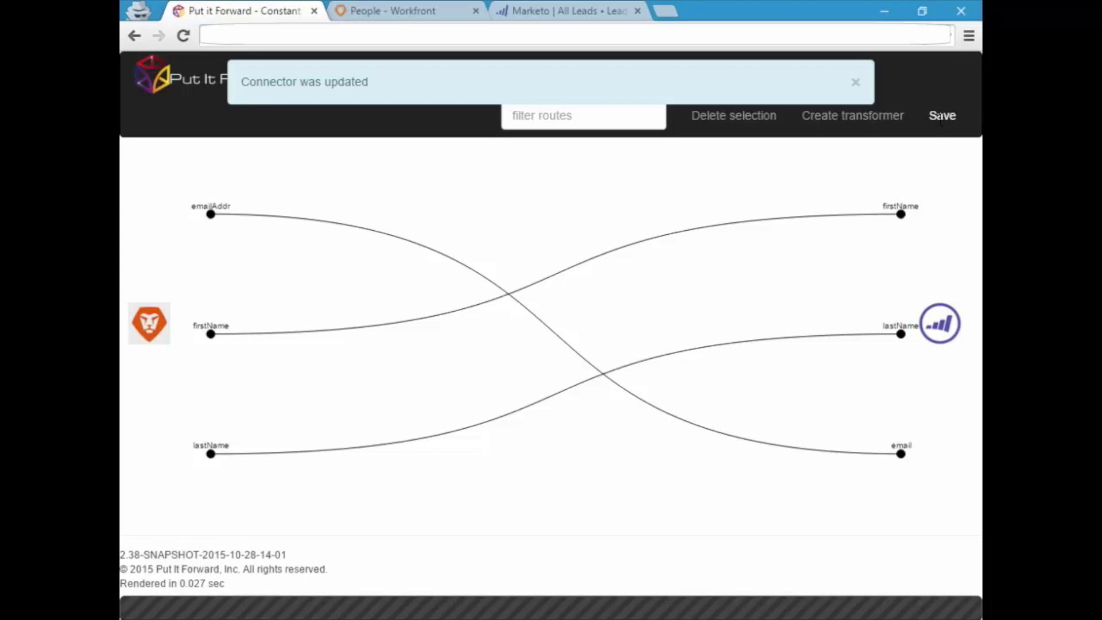
pyautogui.click(855, 81)
# - Activate the connection from the Connections list and view its run history
pyautogui.click(410, 73)
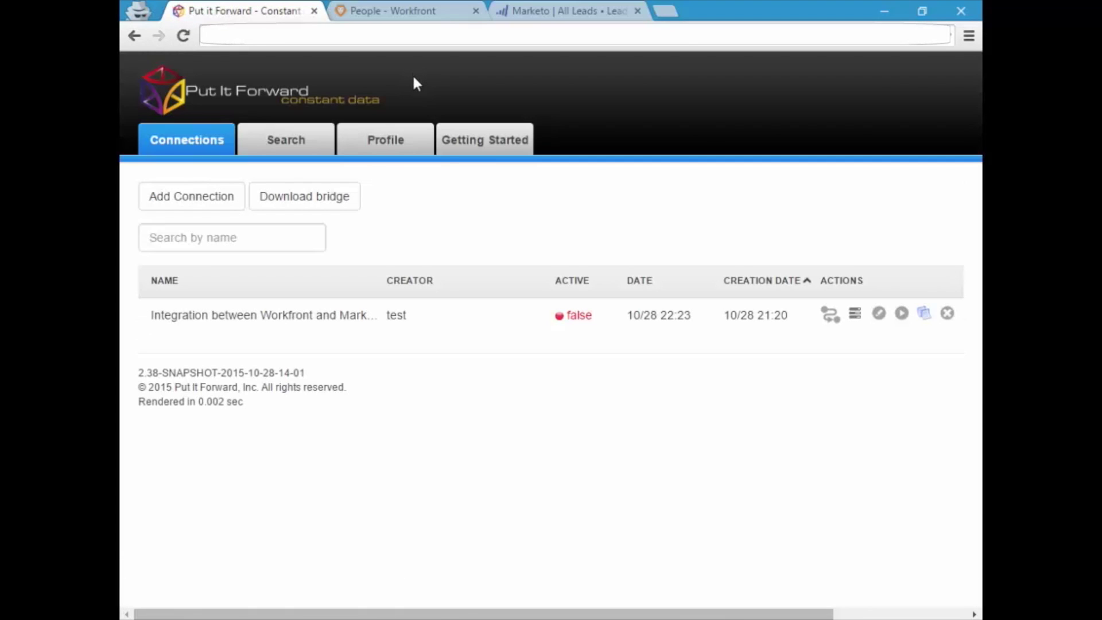
pyautogui.click(902, 315)
pyautogui.click(286, 139)
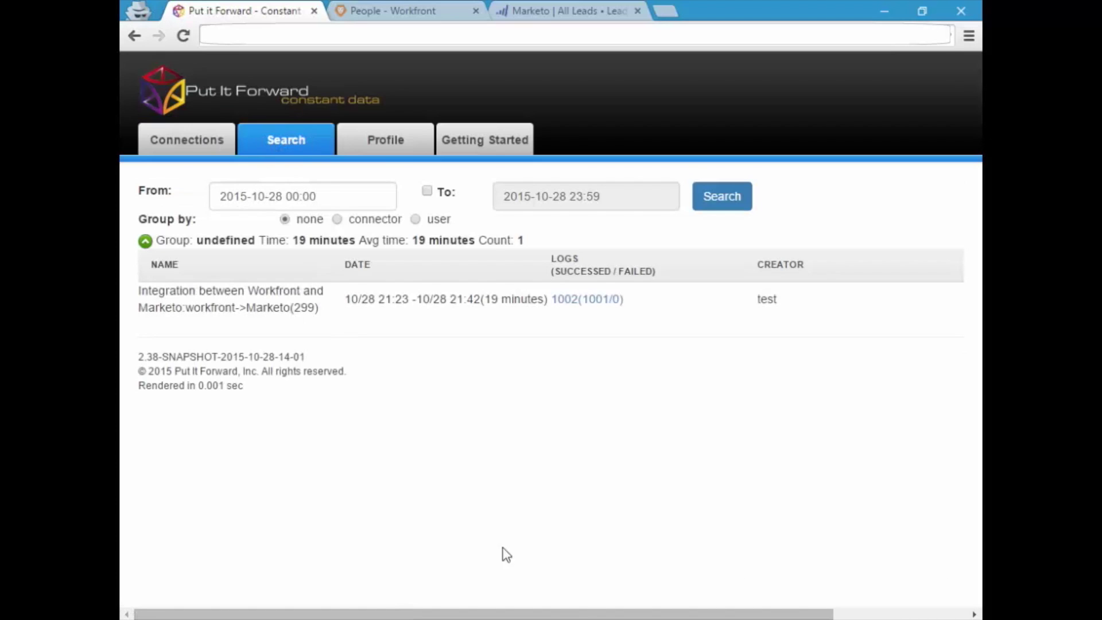
pyautogui.click(564, 11)
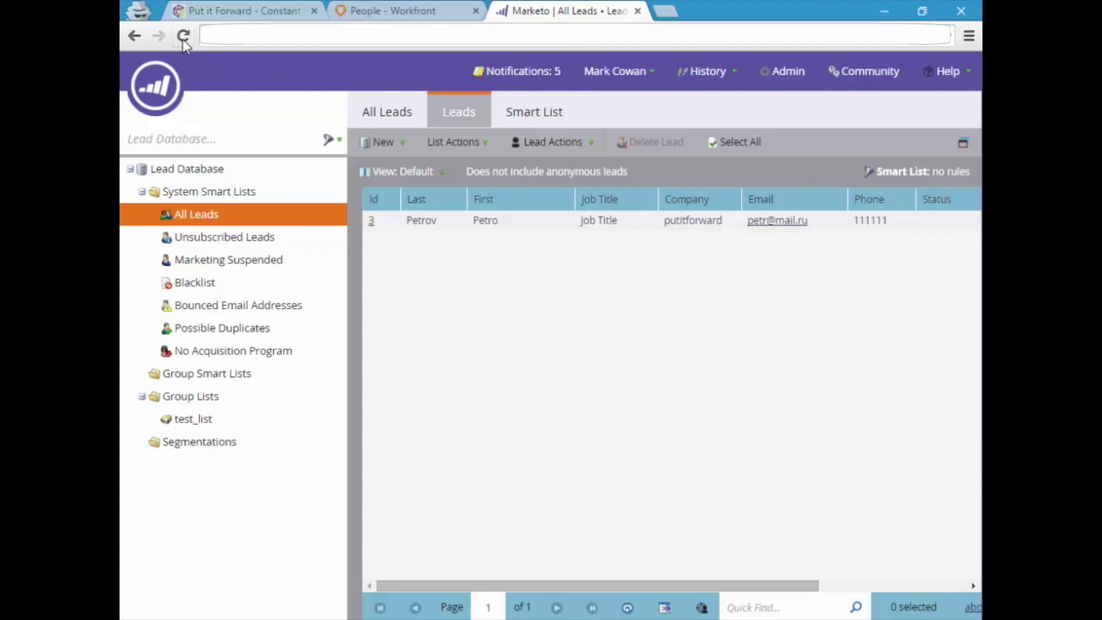
# - Reload All Leads and quick-search 'pif1' to find the Pif1 Demo1 lead
pyautogui.click(183, 35)
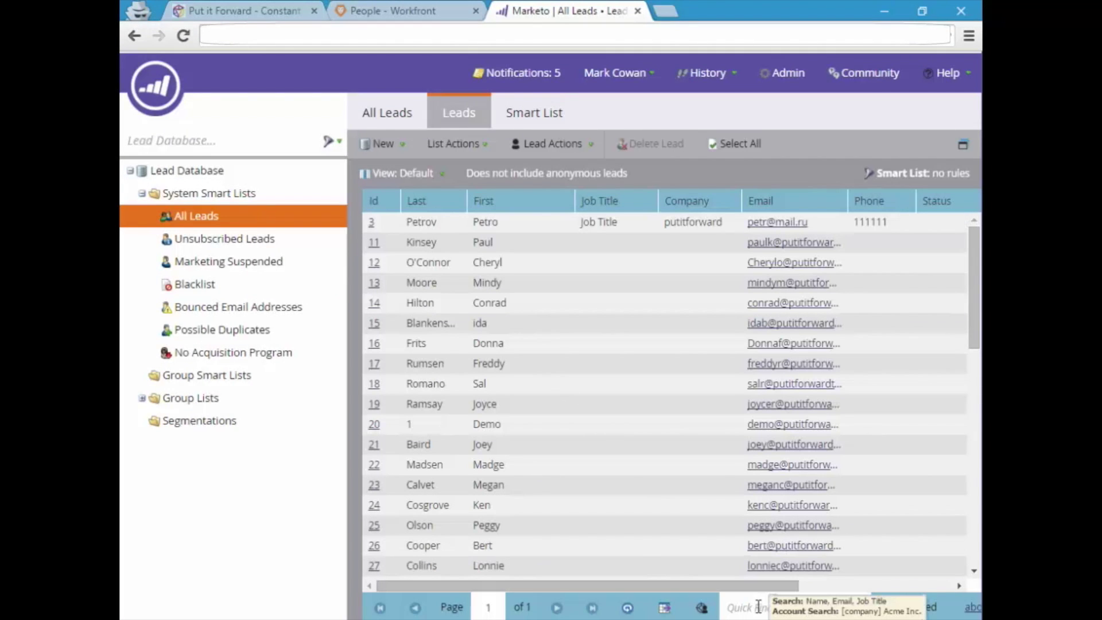
pyautogui.write('pif1')
pyautogui.press('Return')
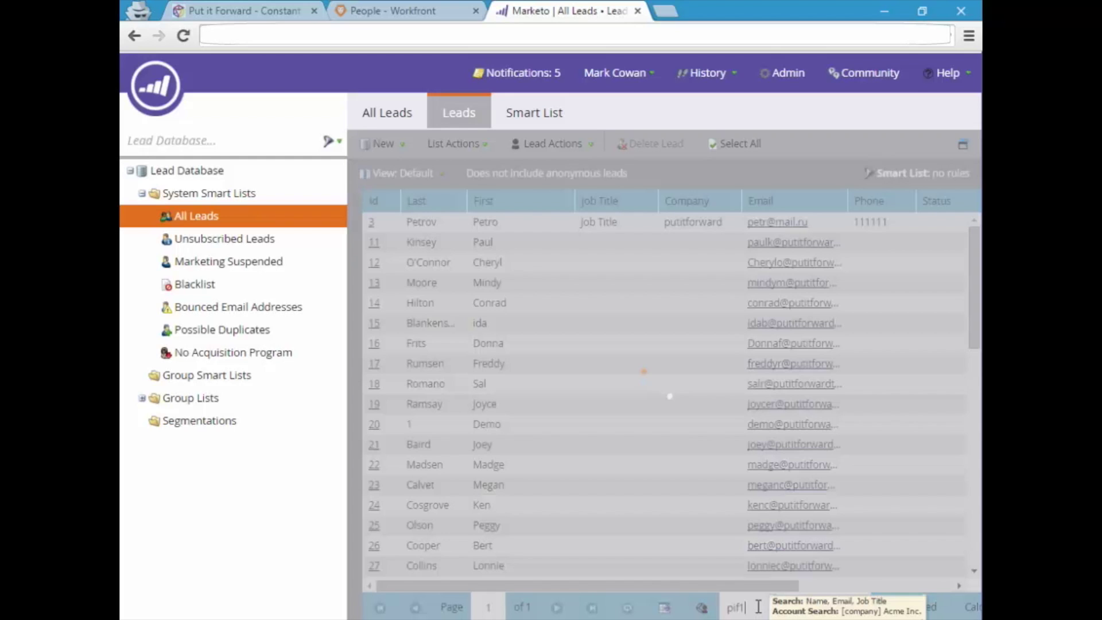